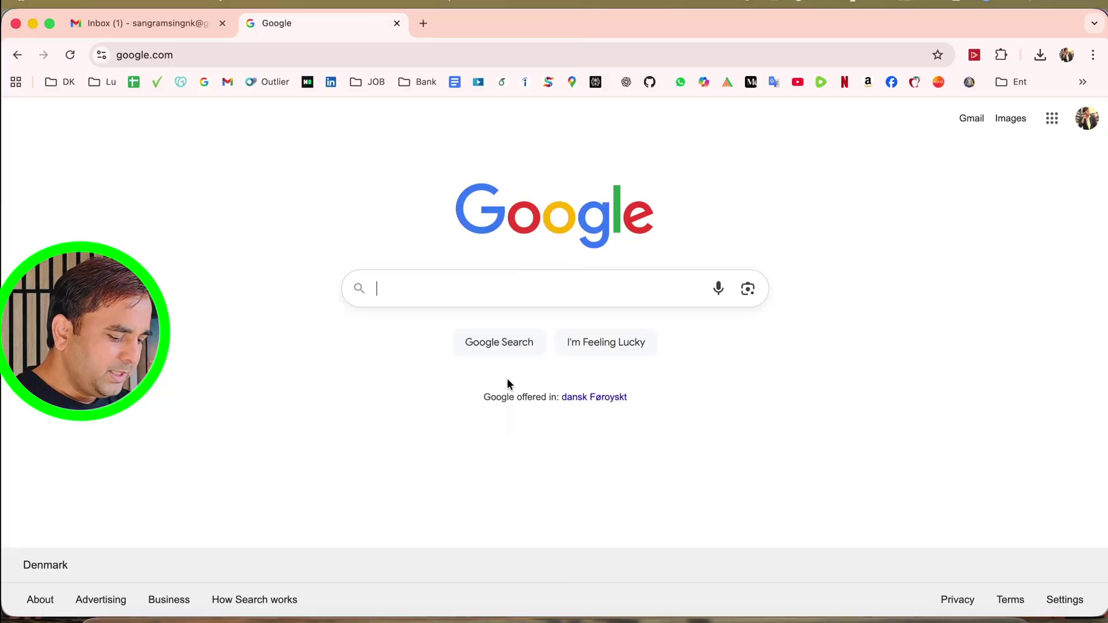
Search for office.com, open the Office 365 site, and launch Excel for the web
text(o)
key(Down)
key(Return)
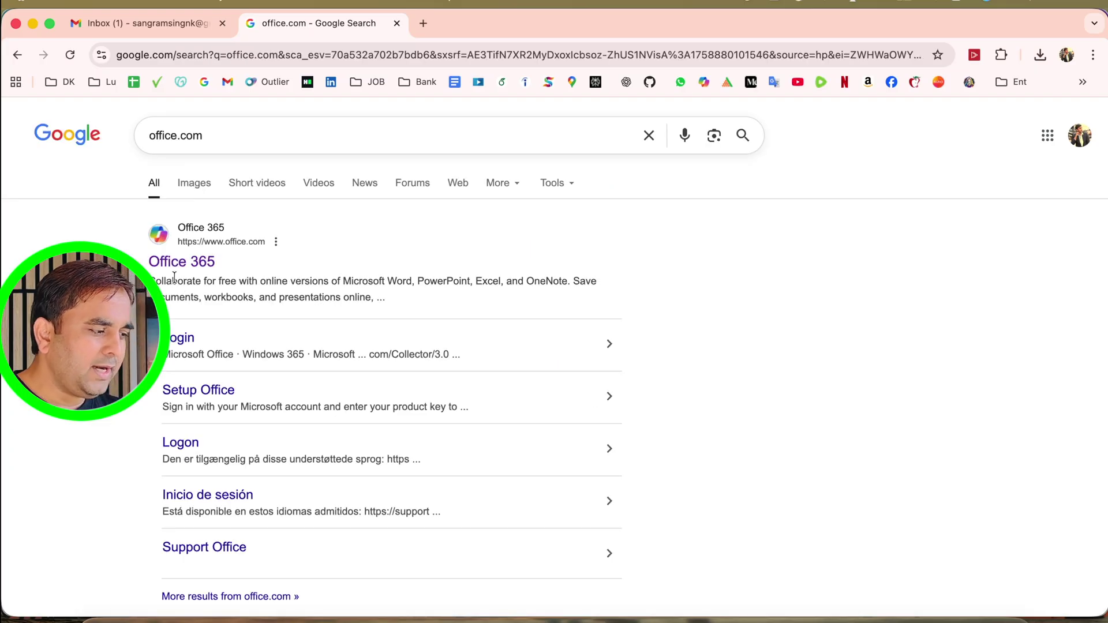
click(186, 264)
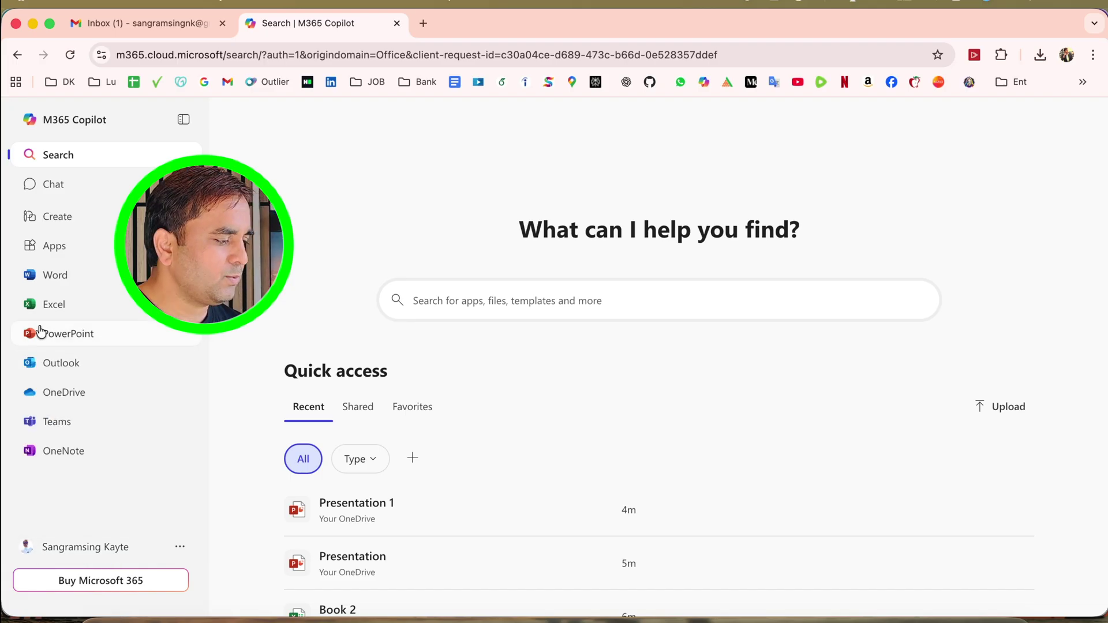
click(55, 306)
Launch PowerPoint for the web from Microsoft 365 and check the Word, Excel and PowerPoint tabs
click(317, 17)
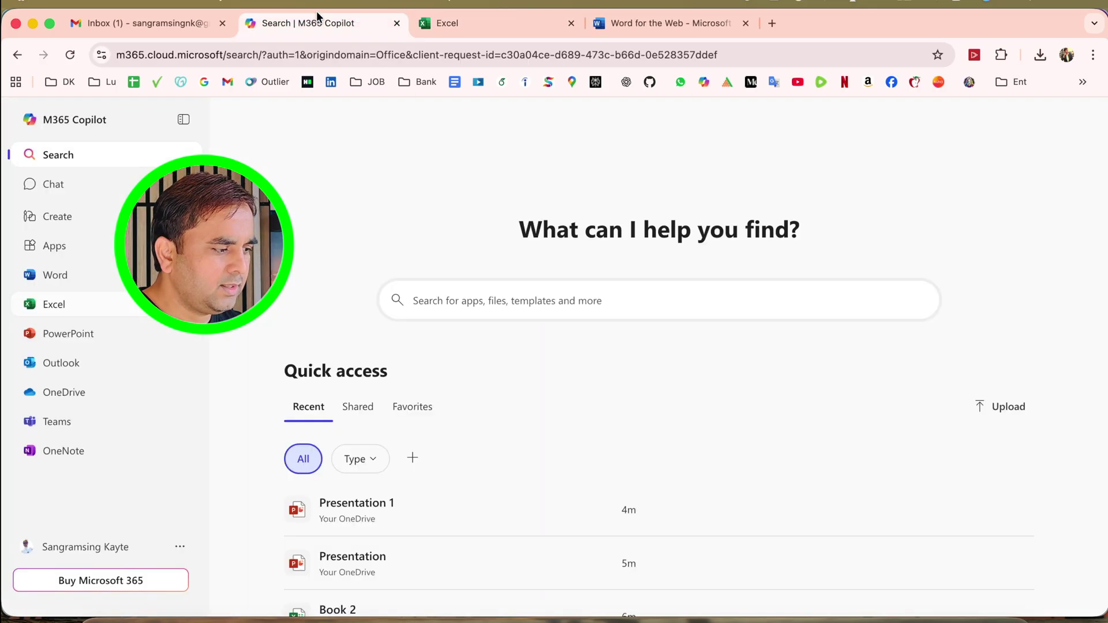
click(78, 331)
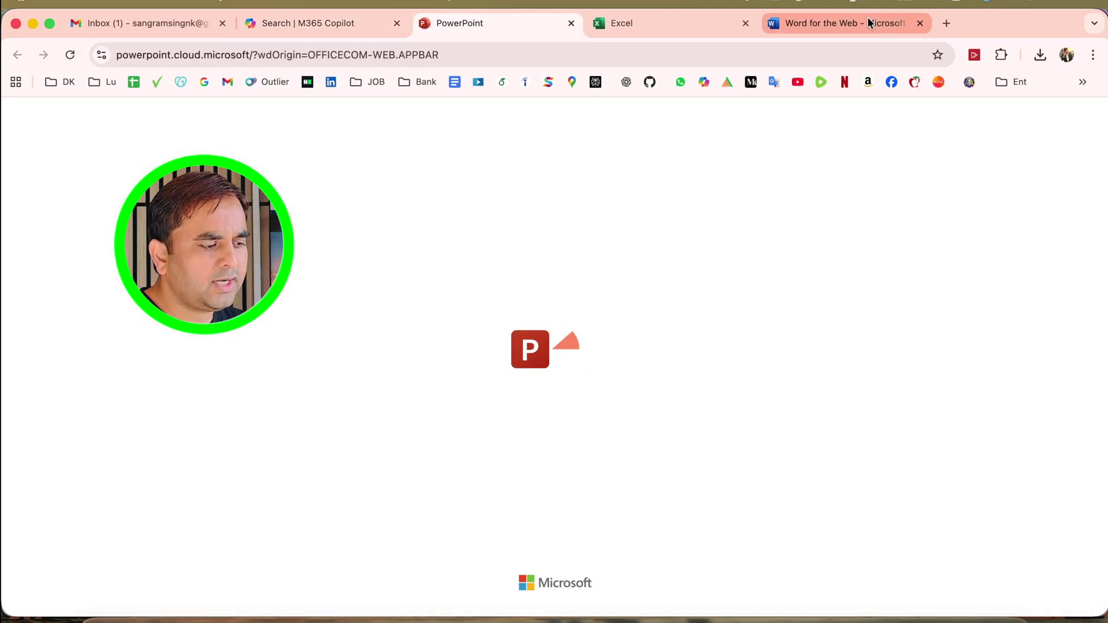
click(865, 21)
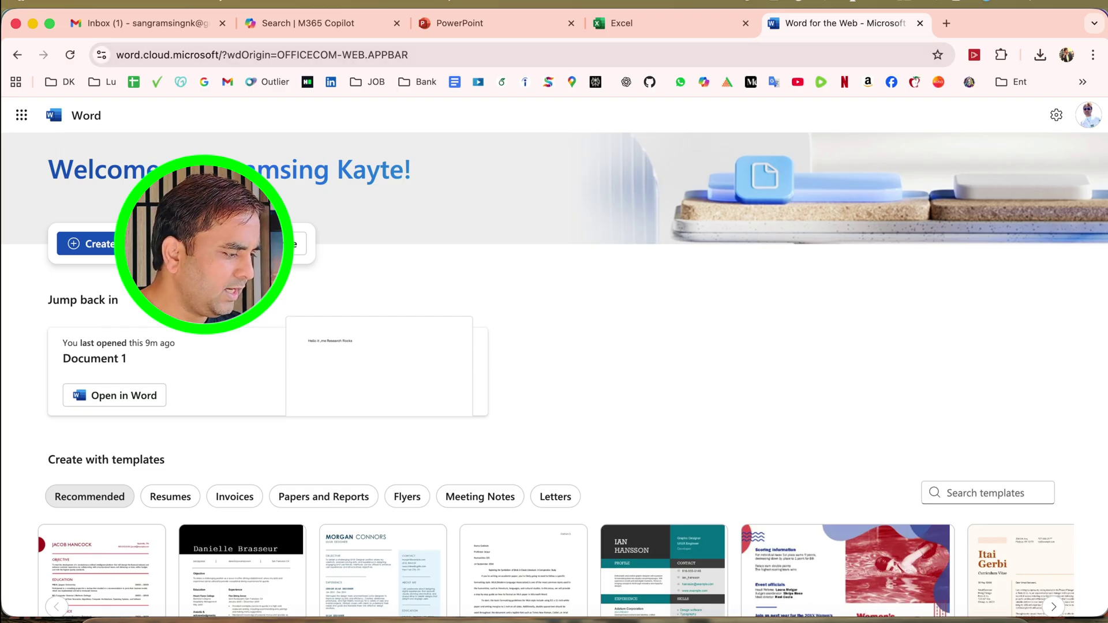
click(704, 21)
click(480, 22)
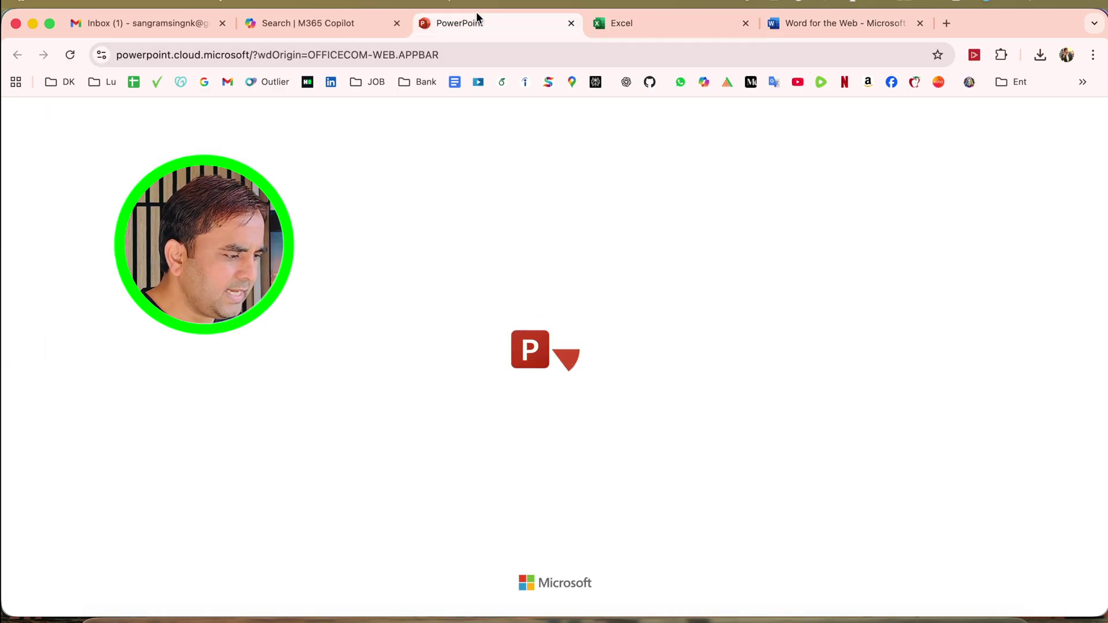
click(815, 23)
Cycle through the Microsoft 365, Excel and PowerPoint tabs, settling on the Document 1 Word tab
click(479, 22)
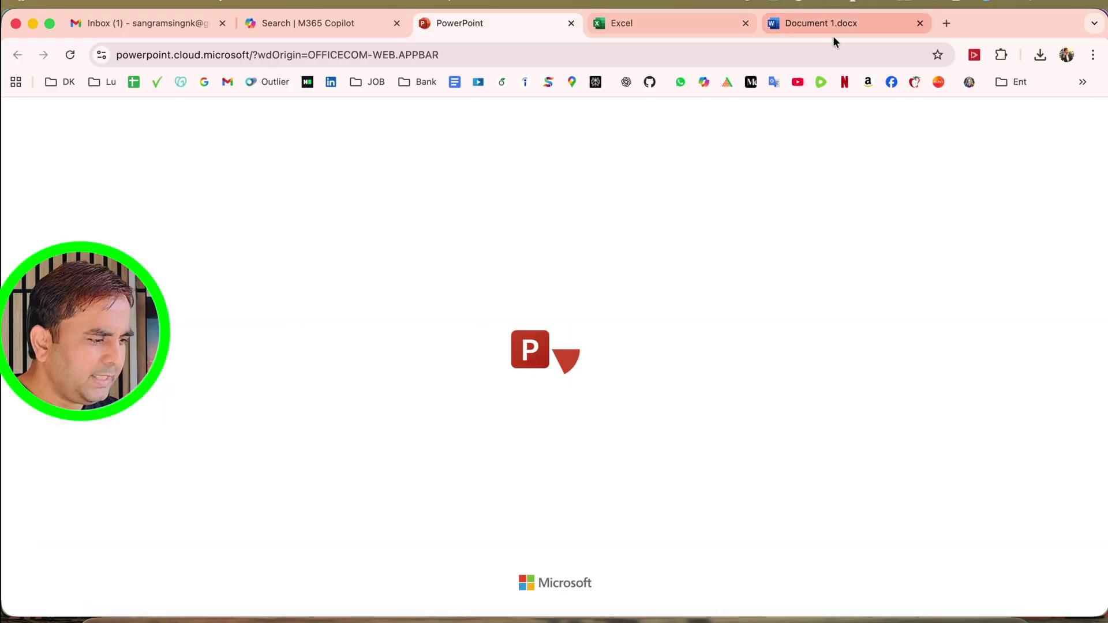
click(832, 26)
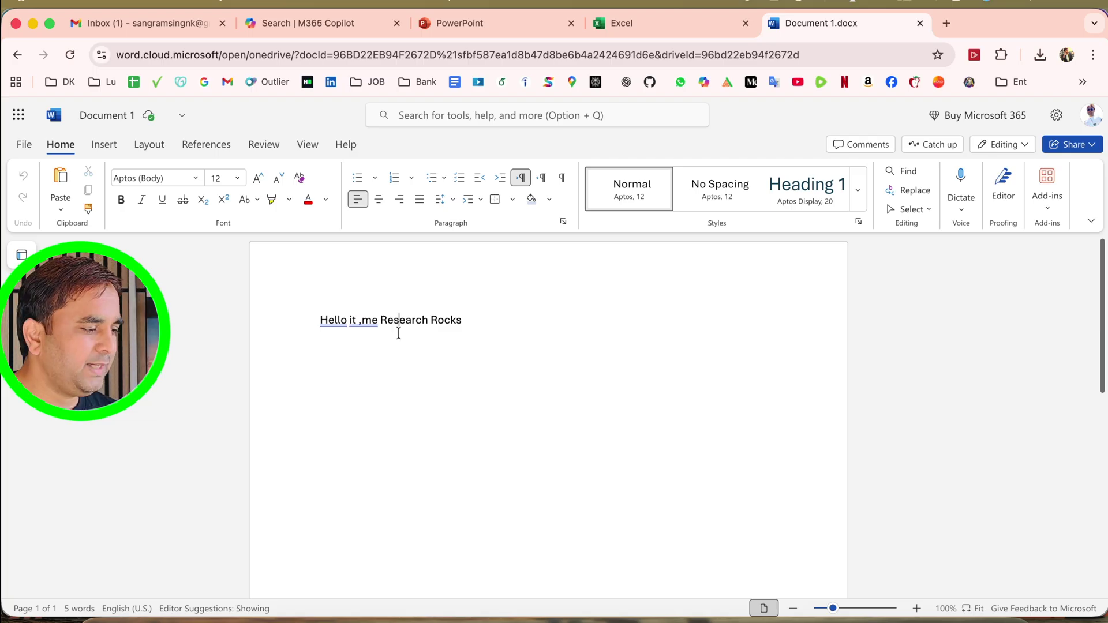
click(281, 20)
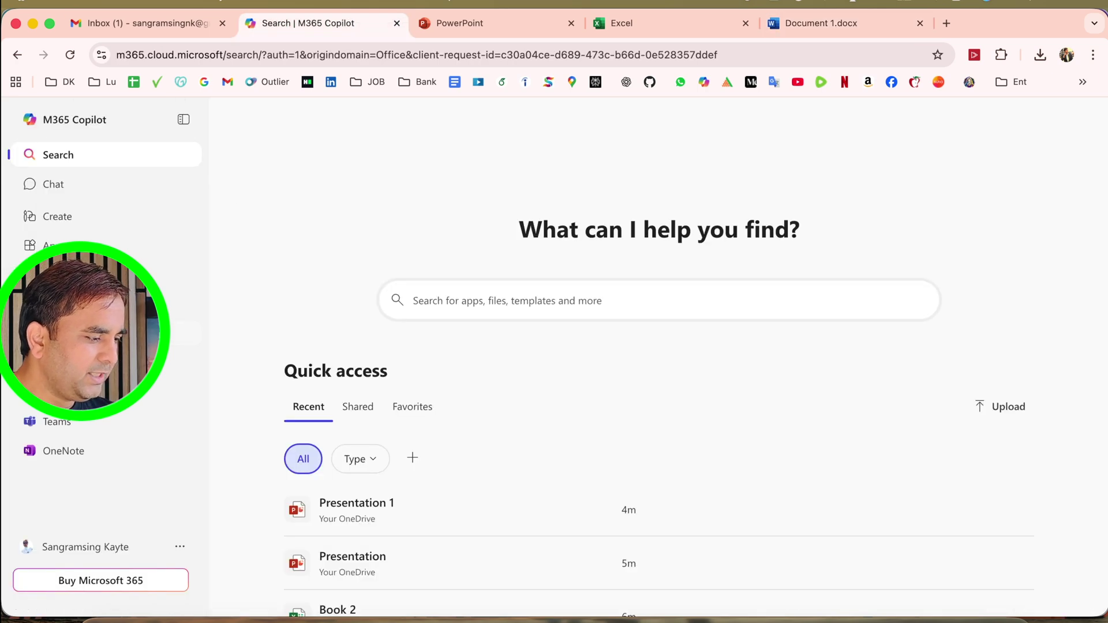
click(865, 27)
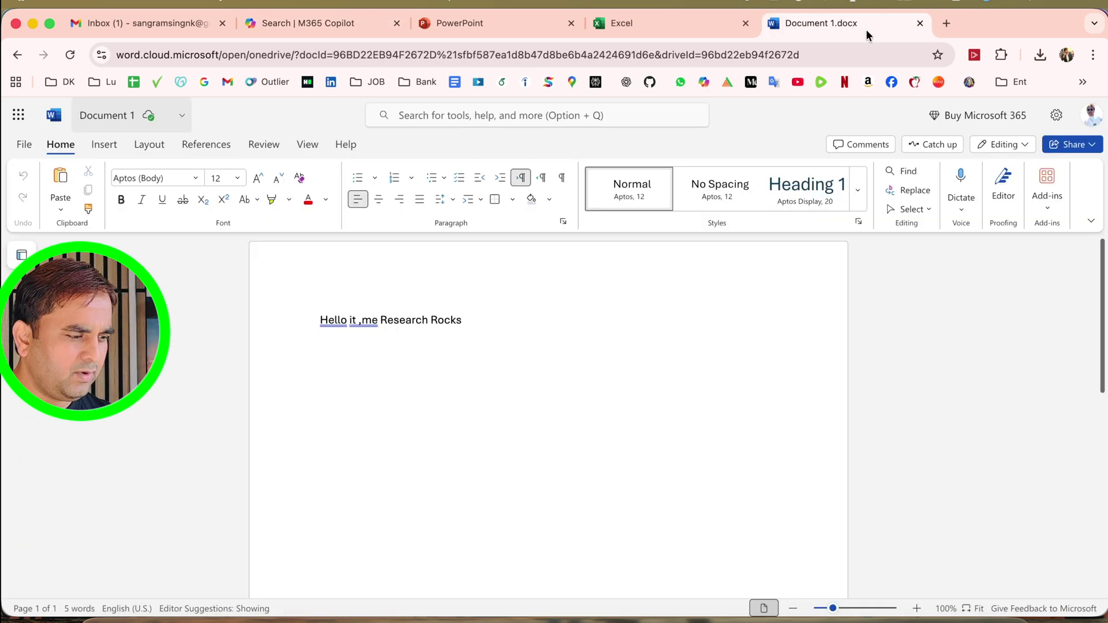
click(658, 23)
click(494, 27)
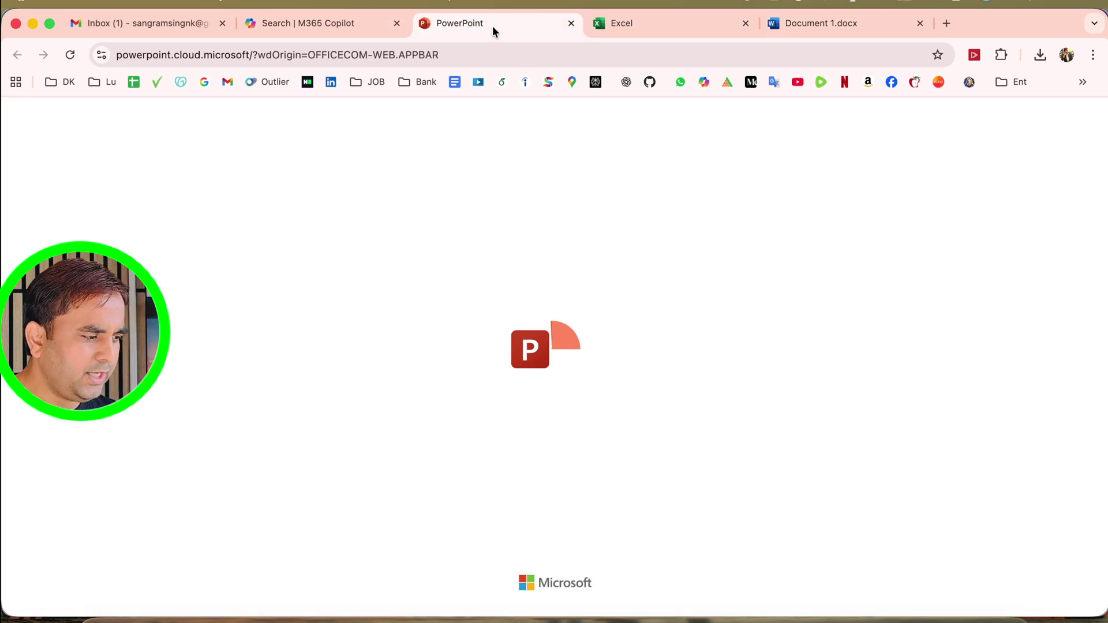
click(844, 27)
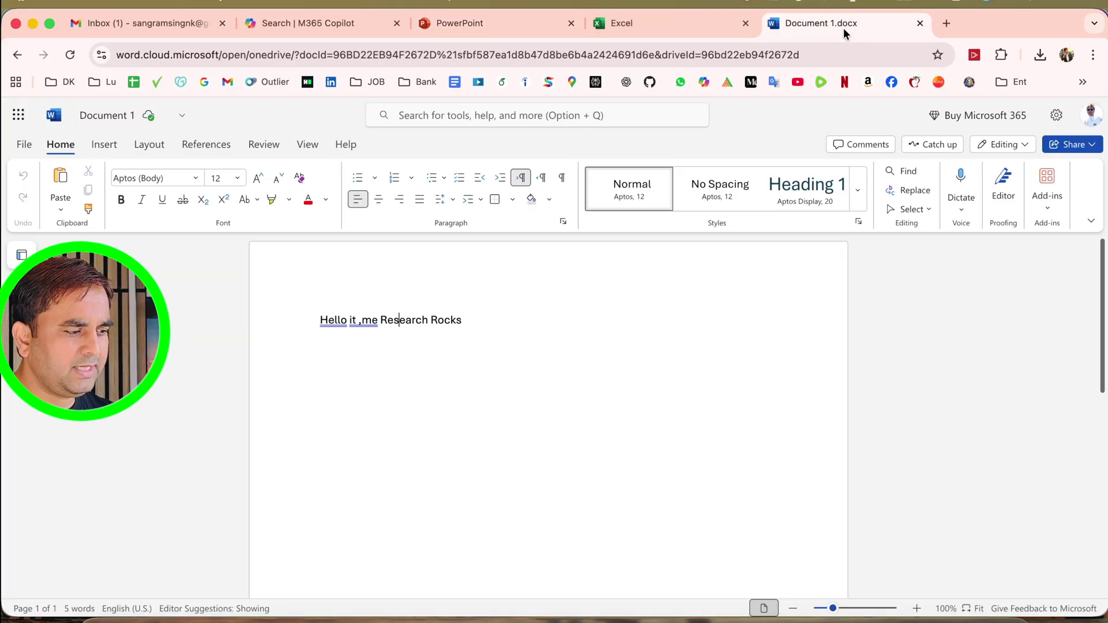
click(1094, 56)
Install the Word for the web page as the Microsoft Word Chrome app
mouse_move(906, 468)
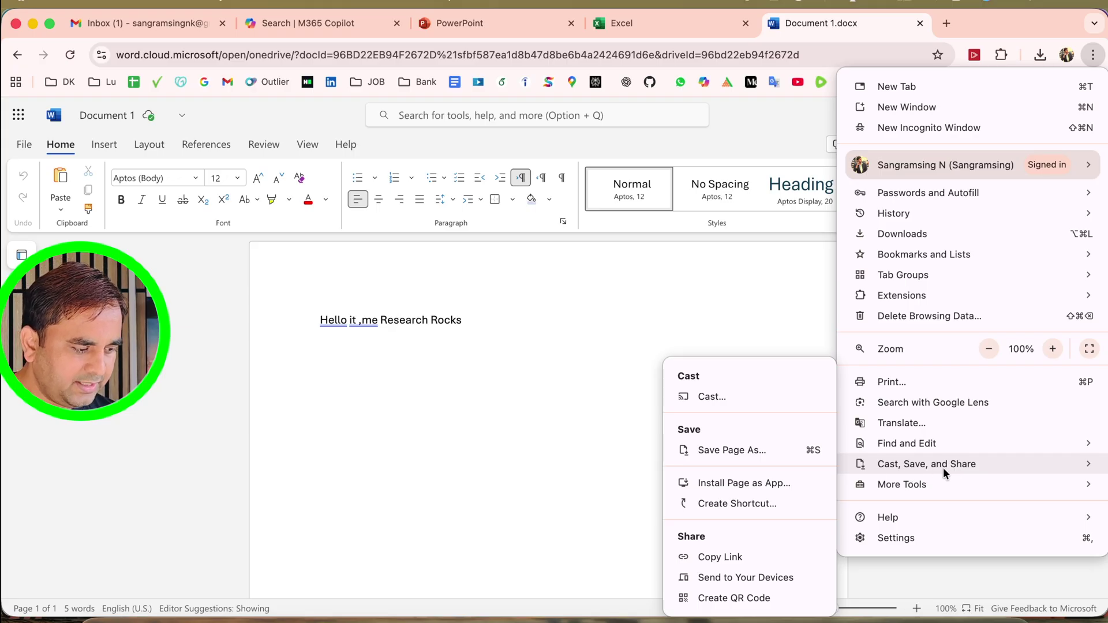
click(739, 484)
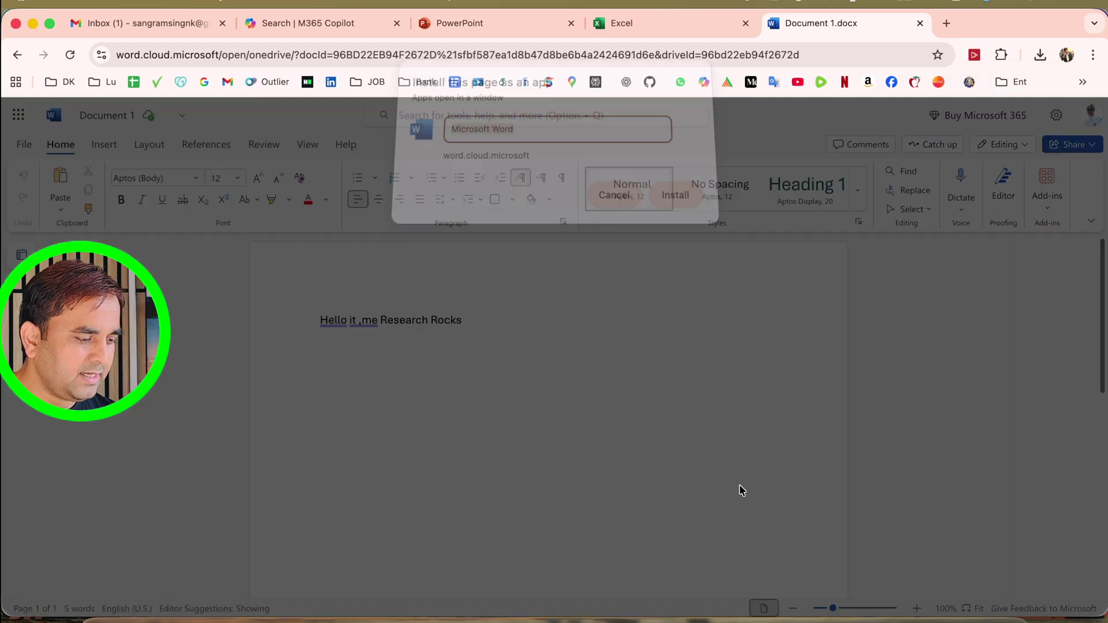
click(672, 206)
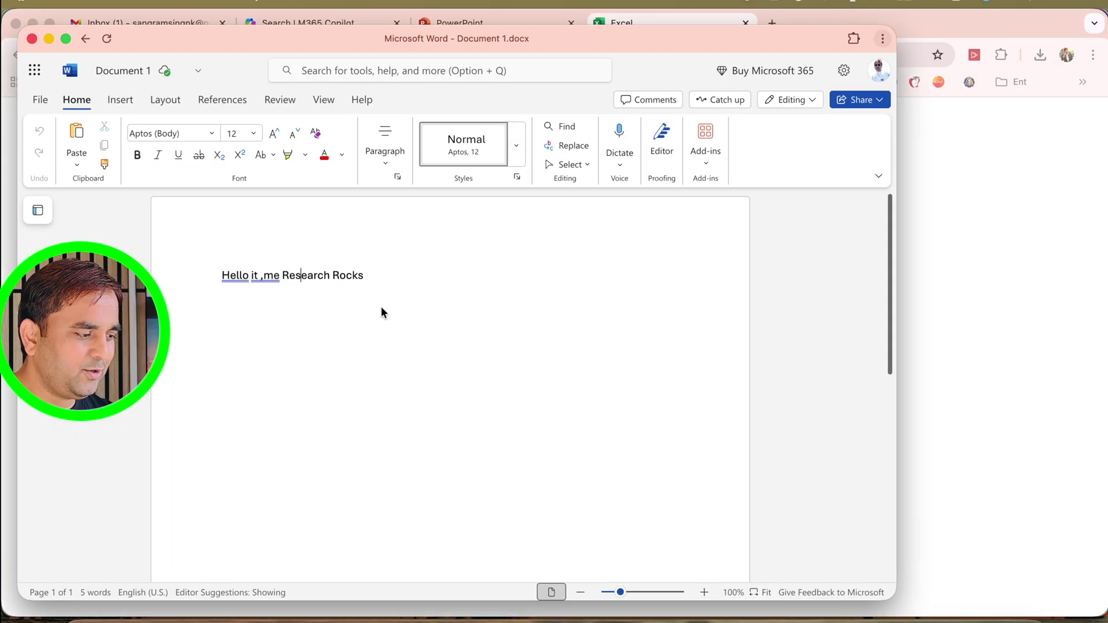
drag(253, 53, 390, 29)
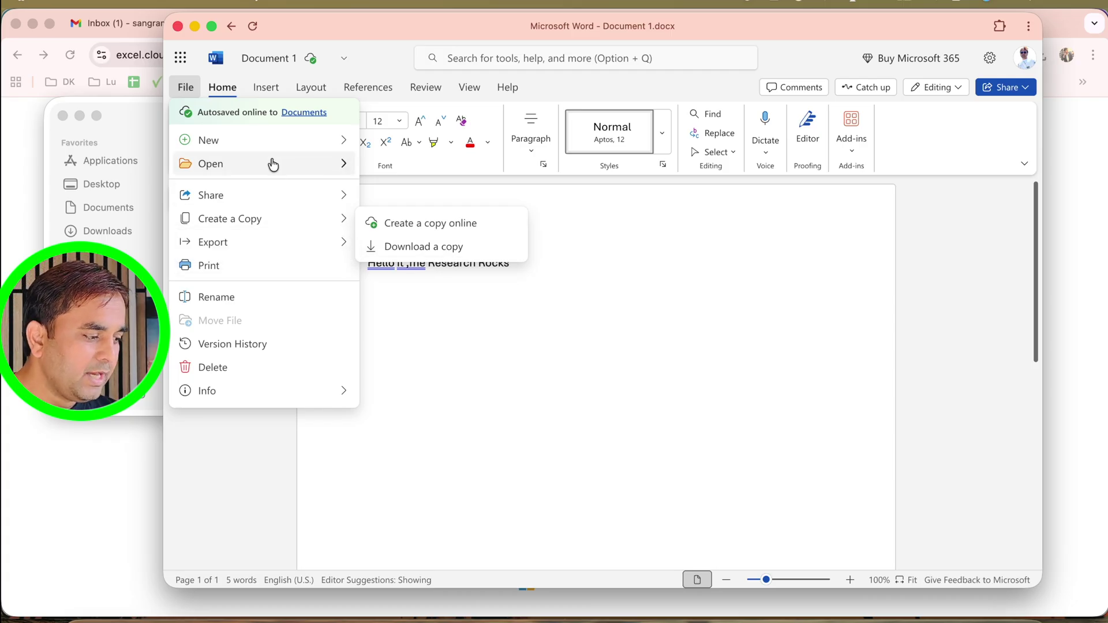
Cancel the document file picker and close the Microsoft Word app window
mouse_move(273, 165)
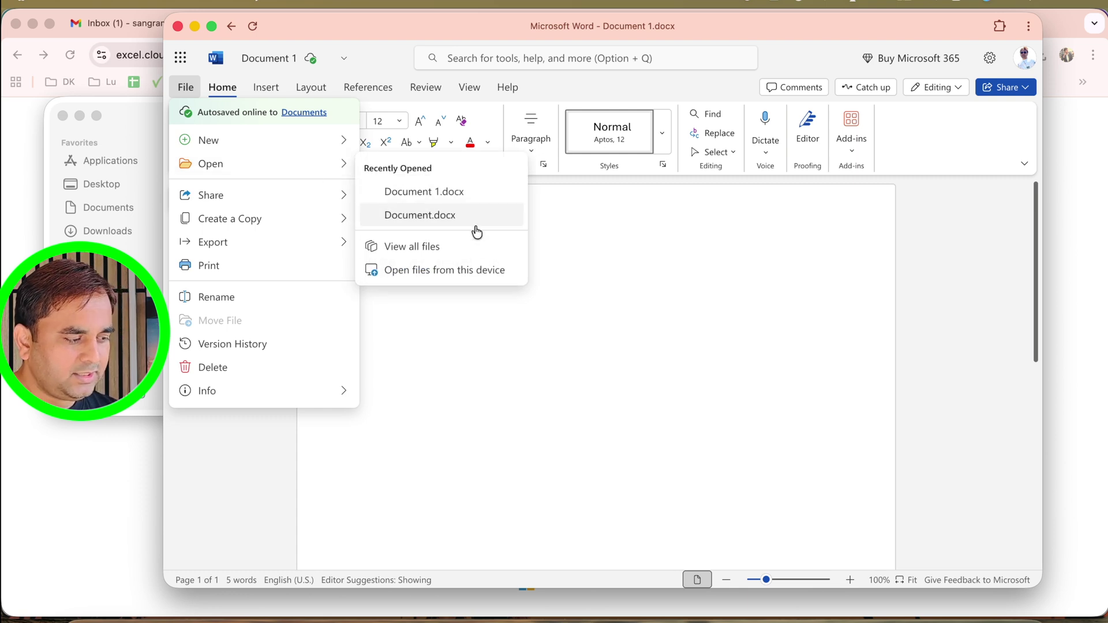
click(470, 277)
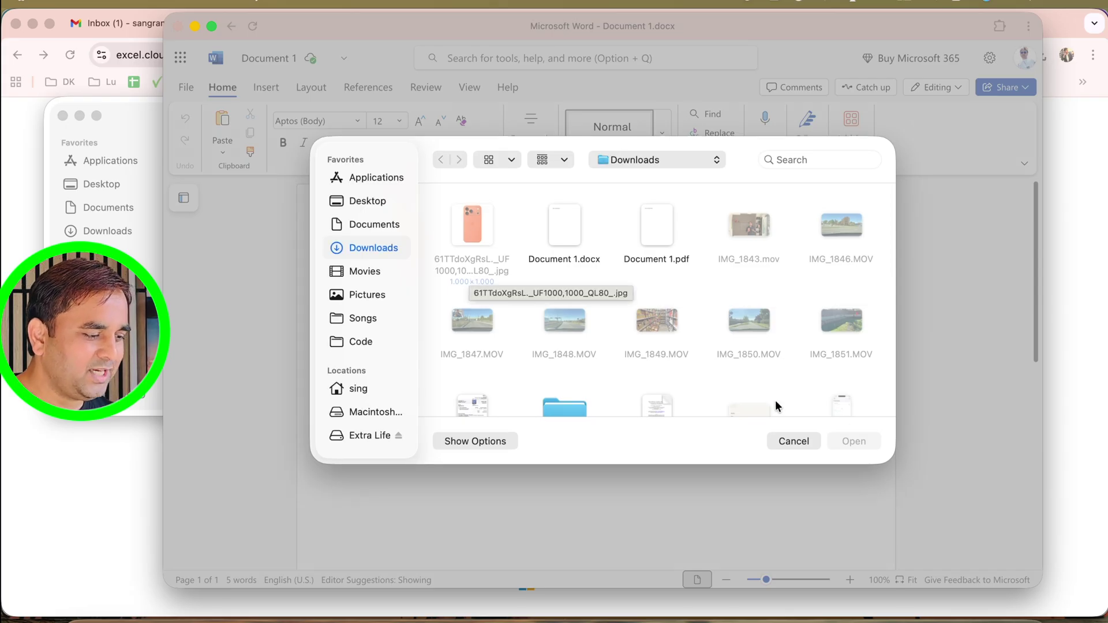
click(808, 440)
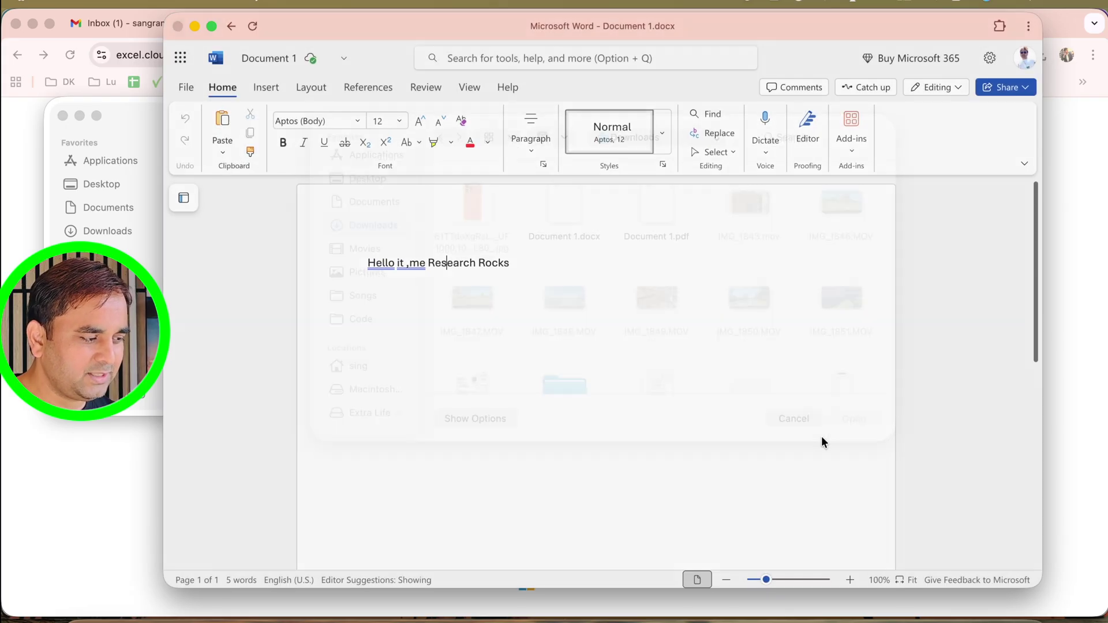
click(178, 26)
click(337, 186)
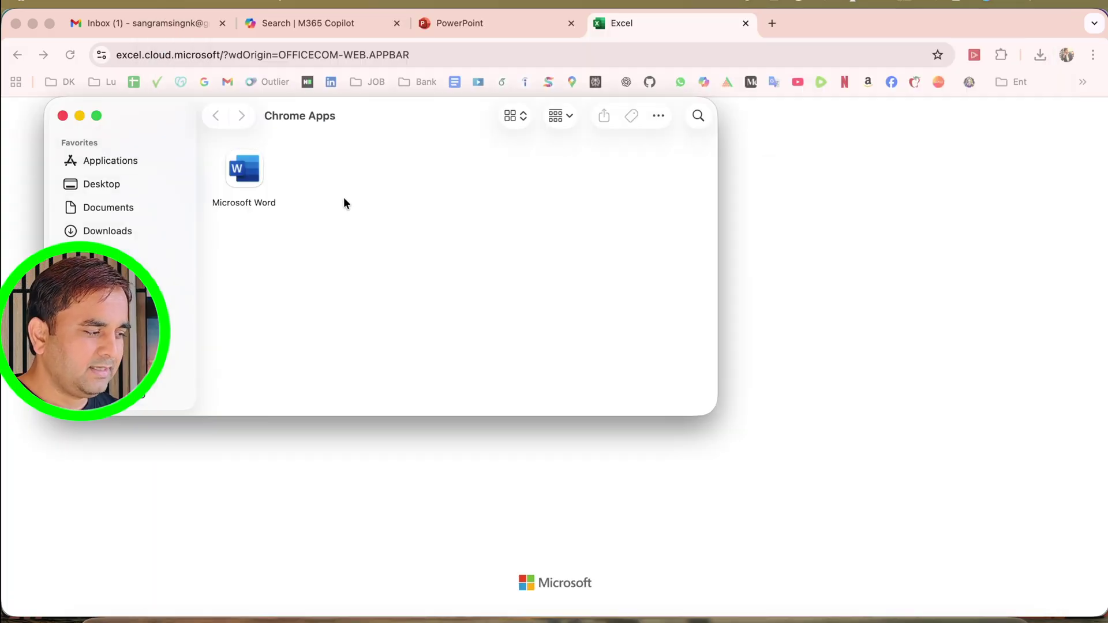
Close the Finder windows, install the Excel page as the Microsoft Excel app, then close it
click(62, 115)
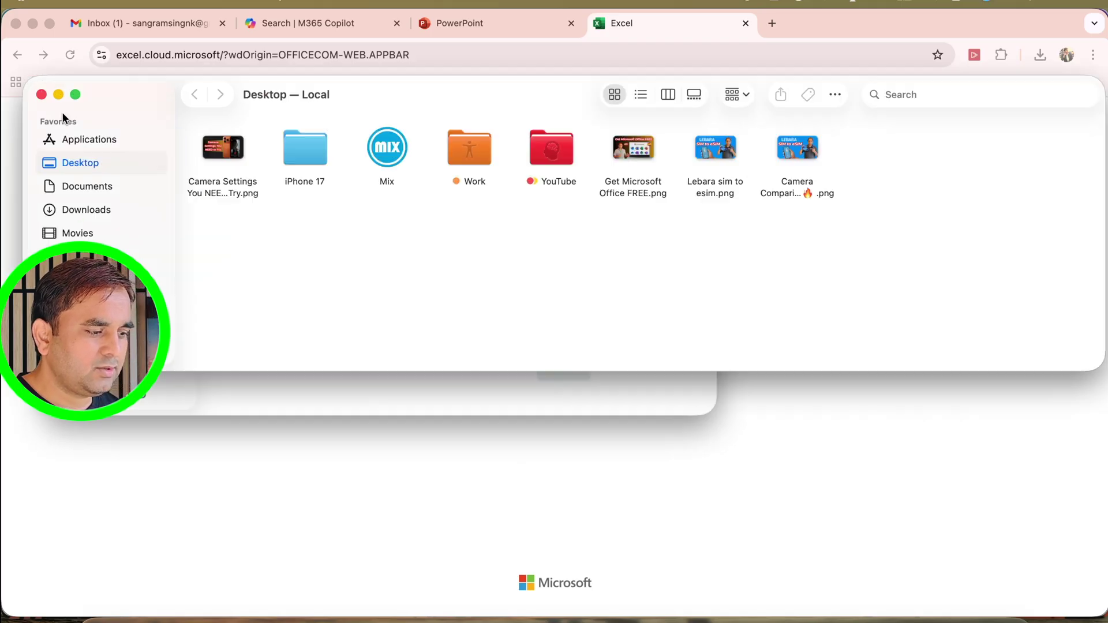
click(732, 387)
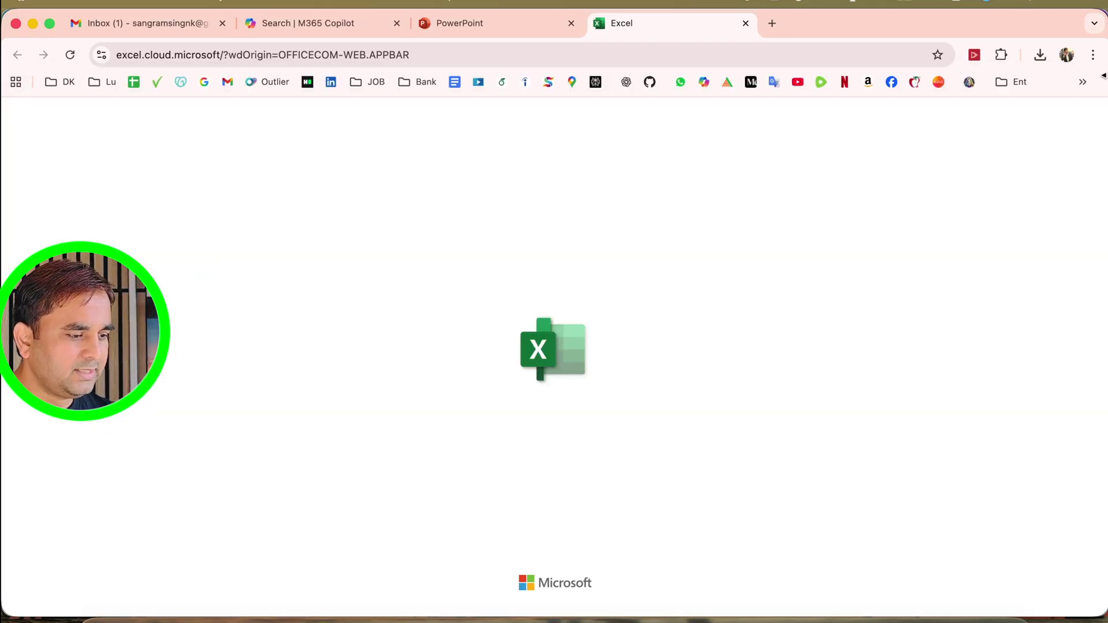
click(1093, 55)
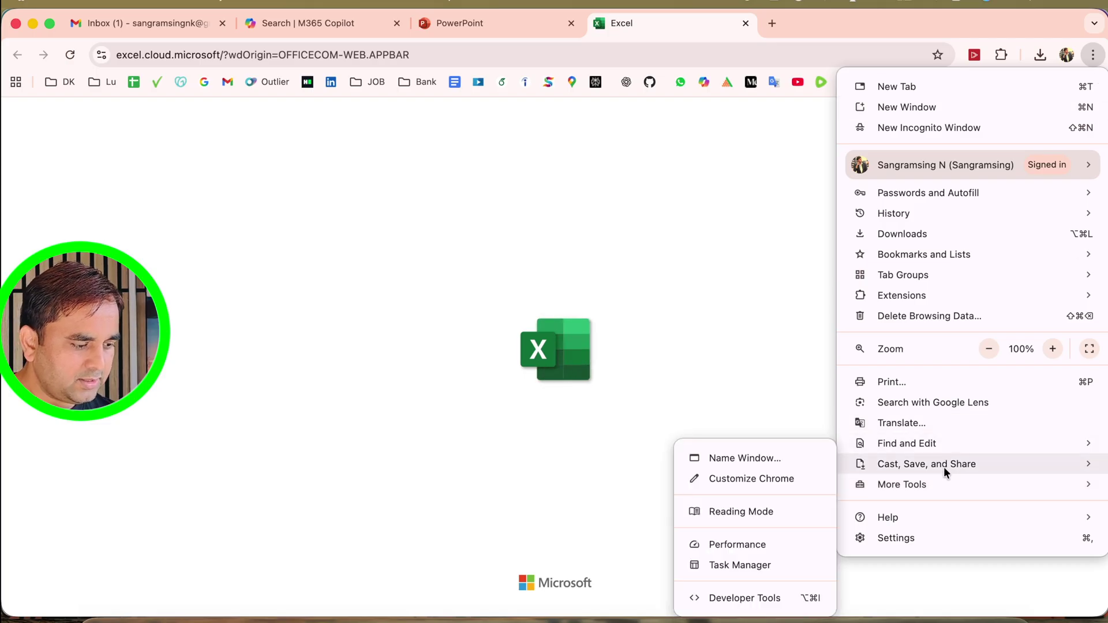
mouse_move(943, 466)
click(738, 483)
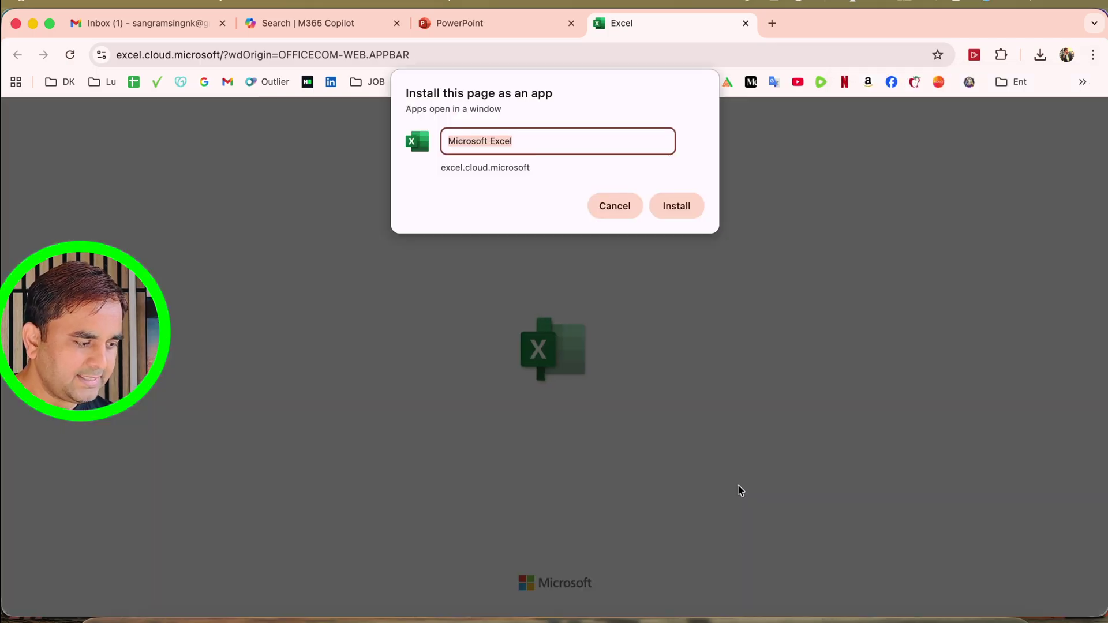
click(690, 207)
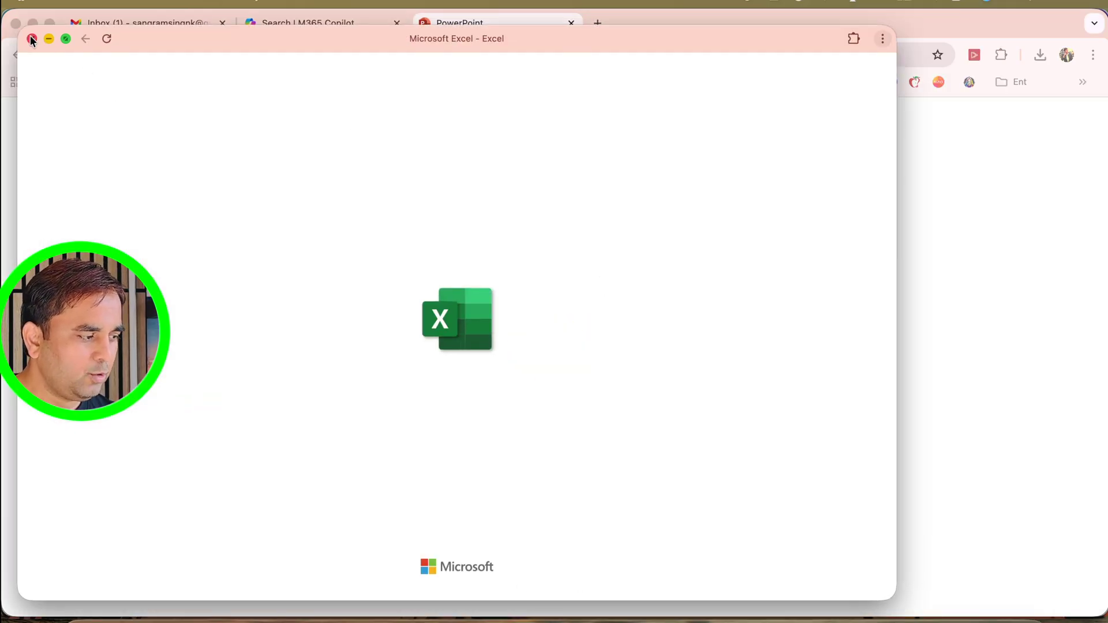
click(969, 314)
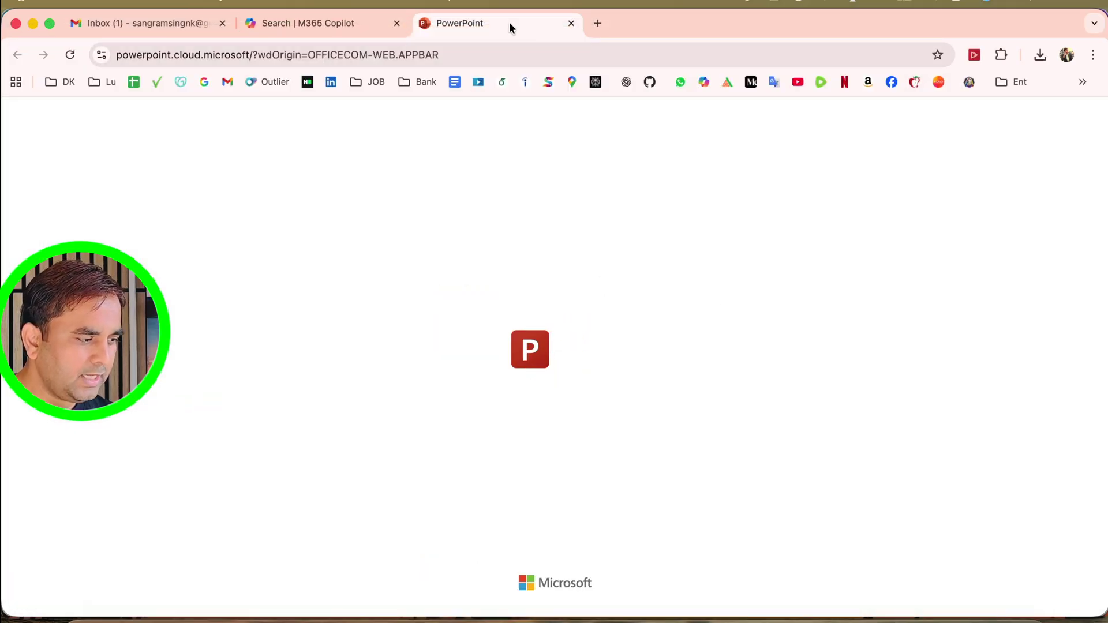
Install the PowerPoint for the web page as the Microsoft PowerPoint Chrome app
click(1093, 55)
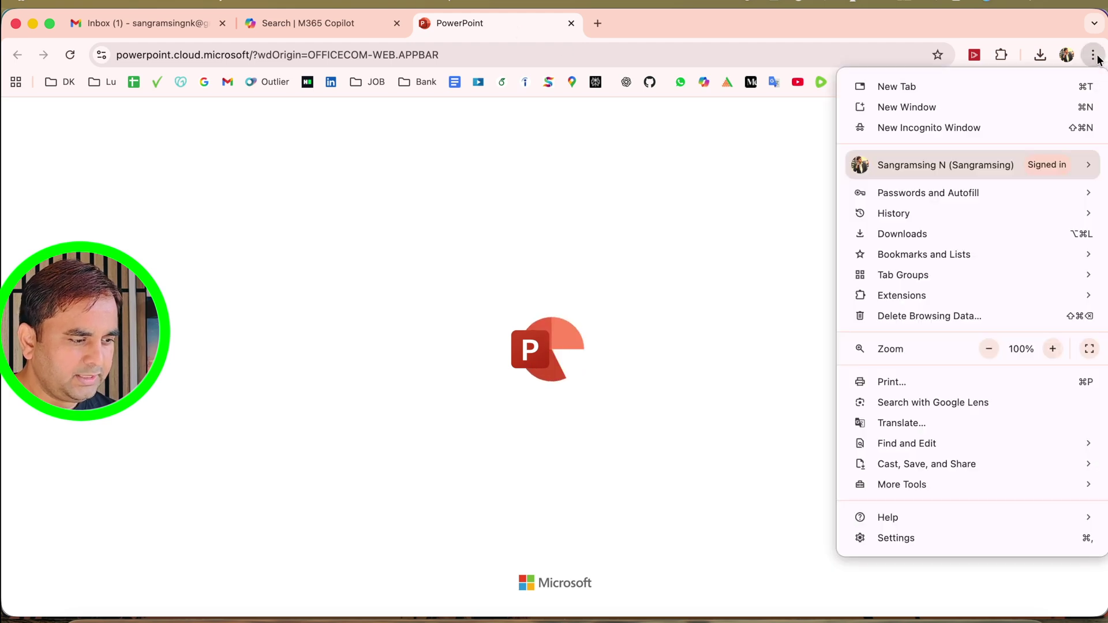
mouse_move(926, 463)
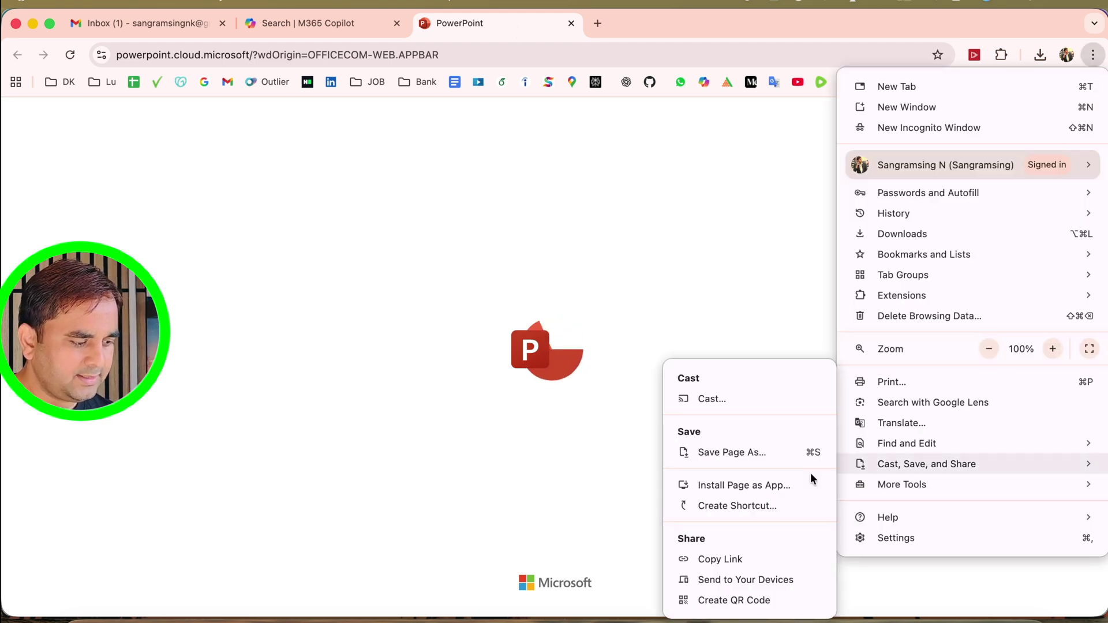
click(747, 487)
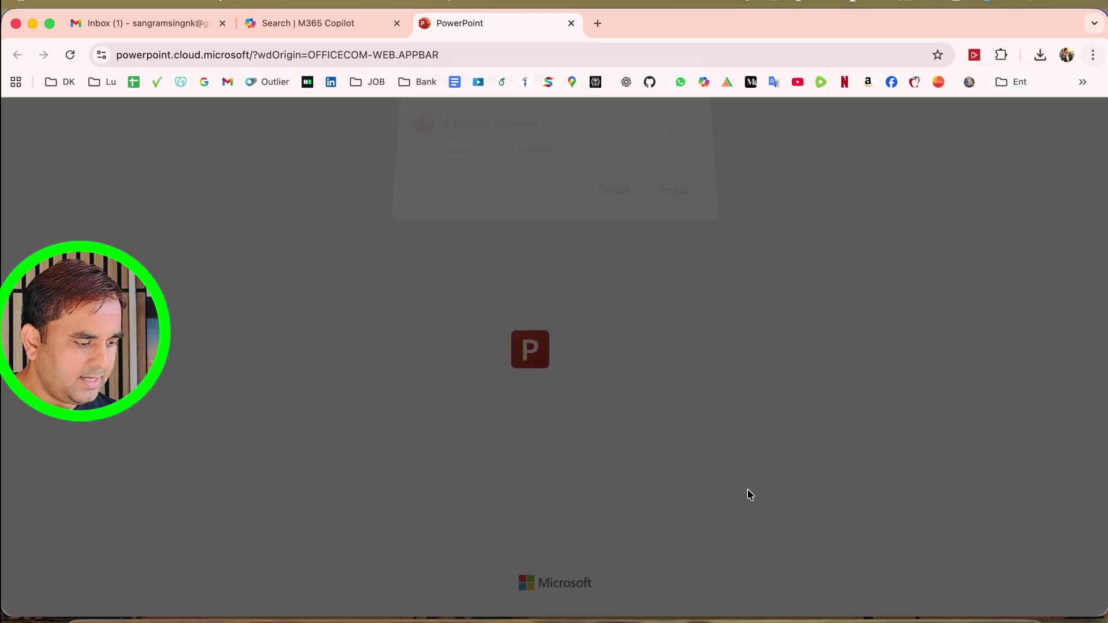
click(677, 207)
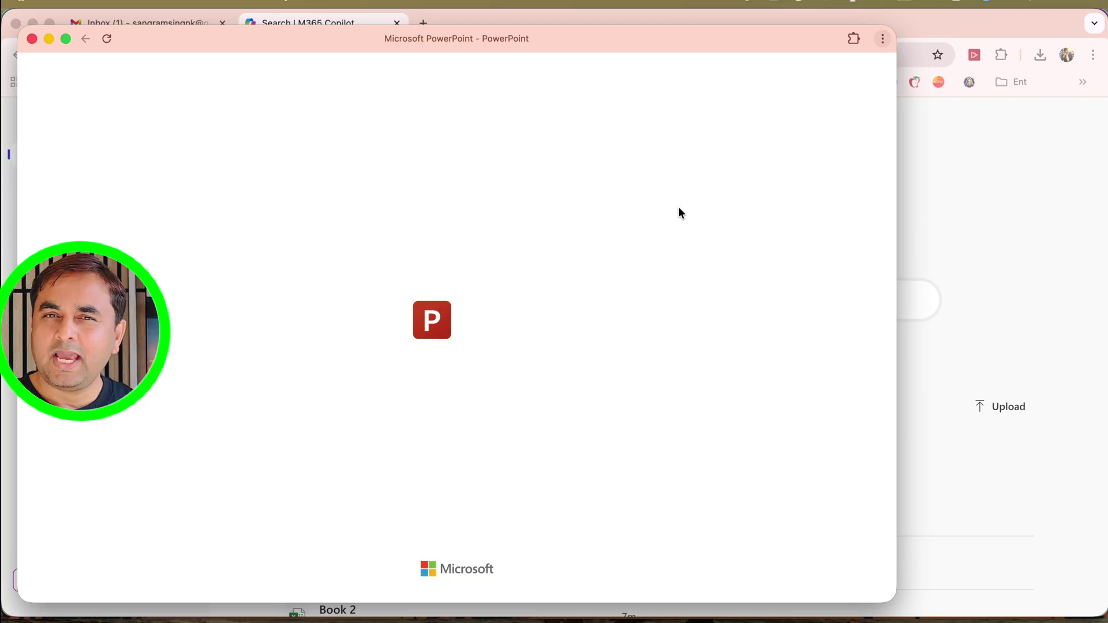
Close the PowerPoint window and M365 Copilot tab, then launch Microsoft PowerPoint from Applications
click(1089, 371)
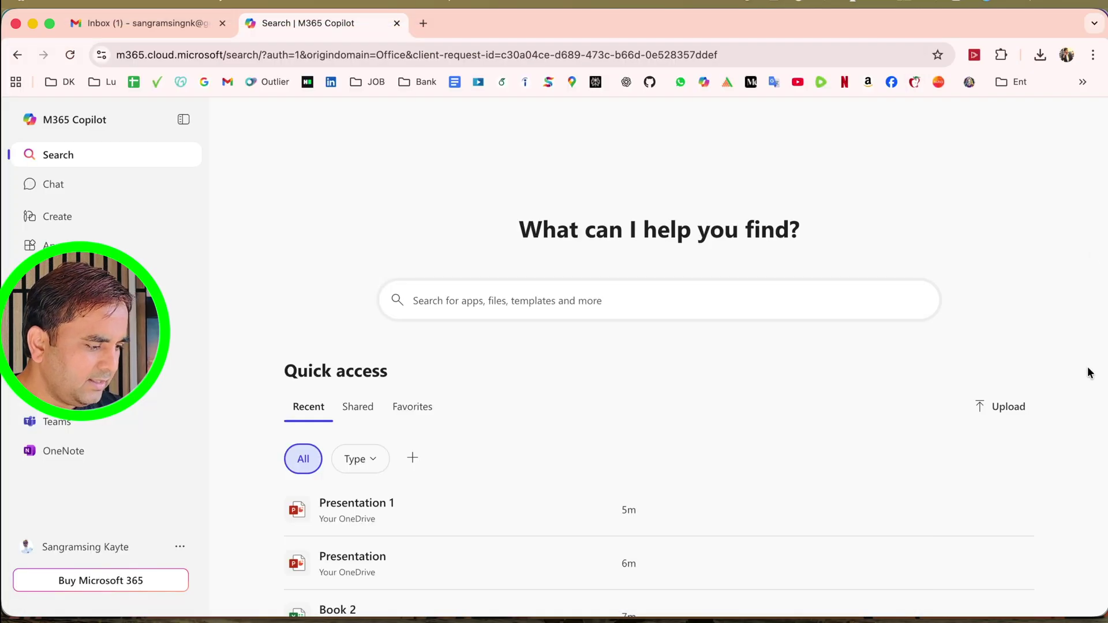
click(396, 23)
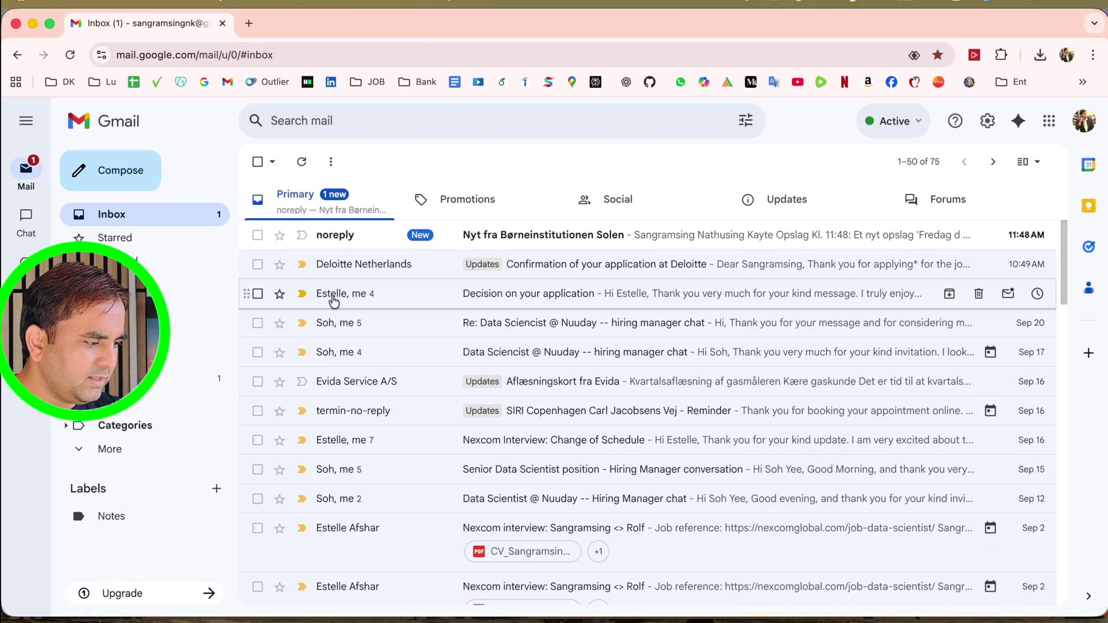
key(super+t)
click(156, 618)
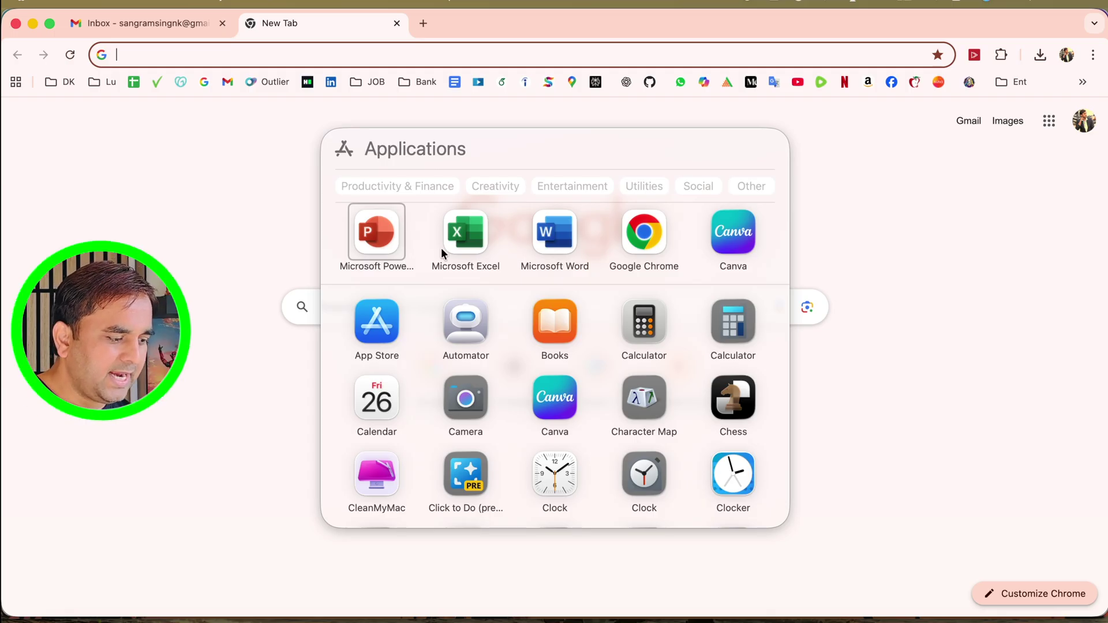
click(369, 234)
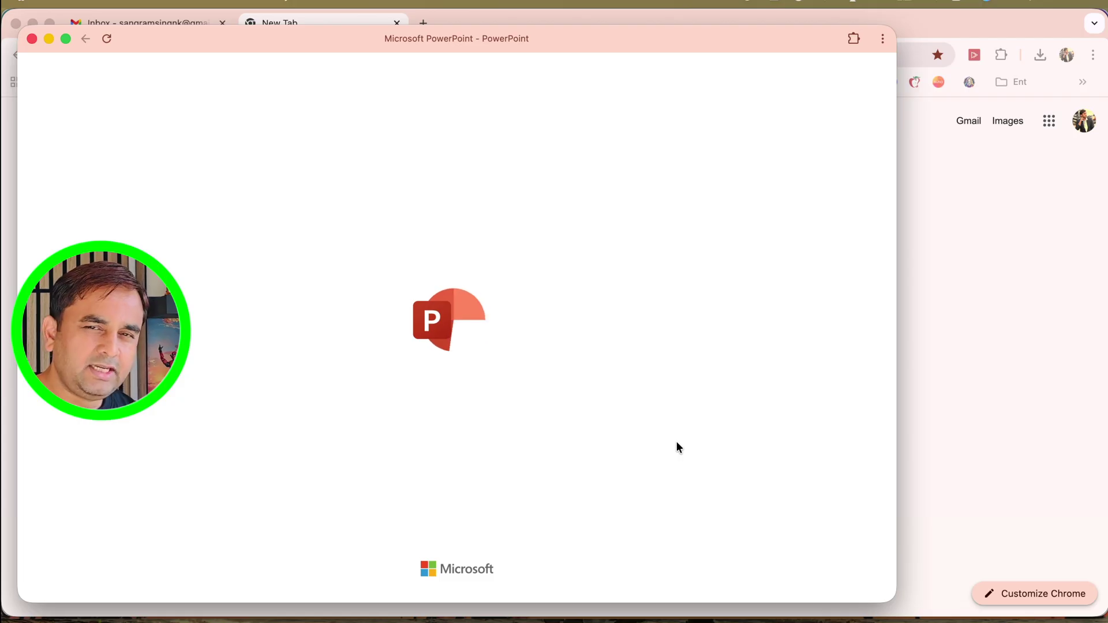
Launch the installed Microsoft Word app from the Applications list
click(153, 615)
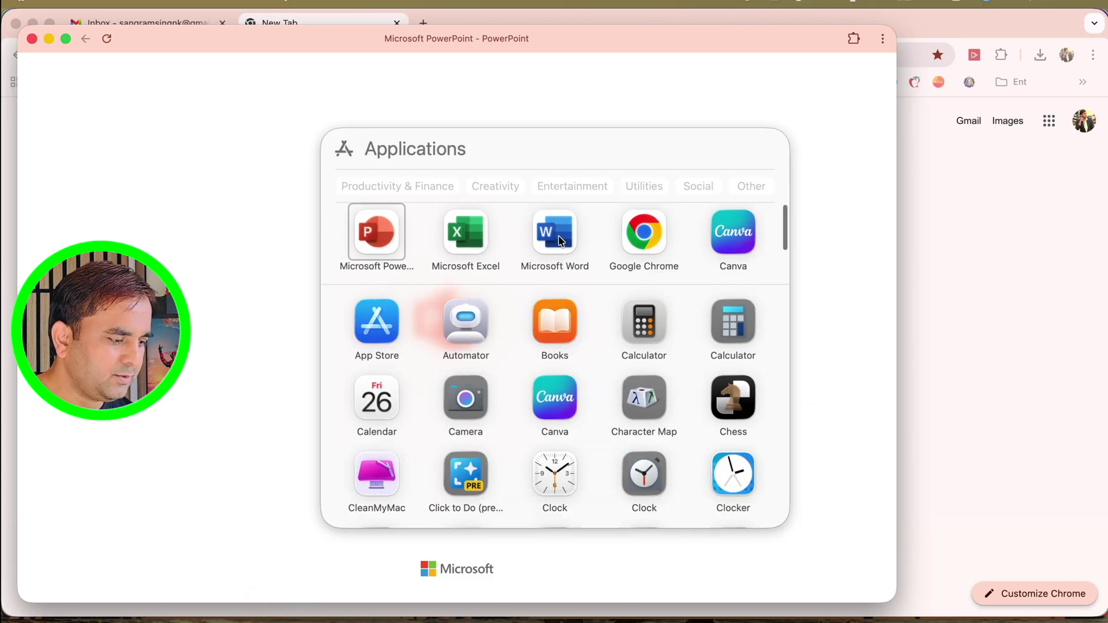
click(558, 240)
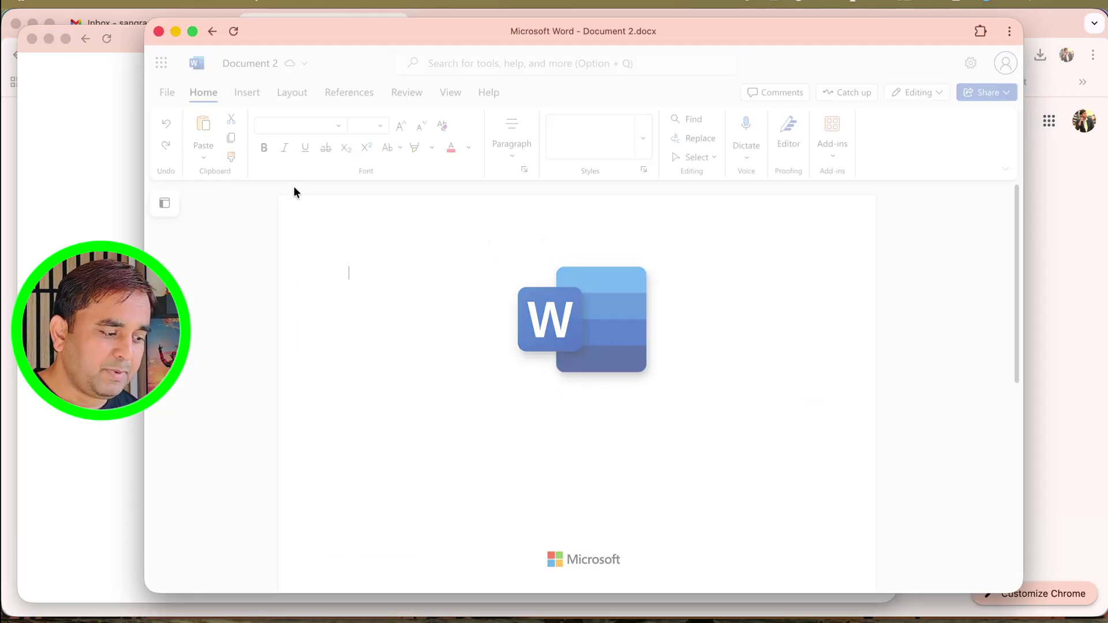